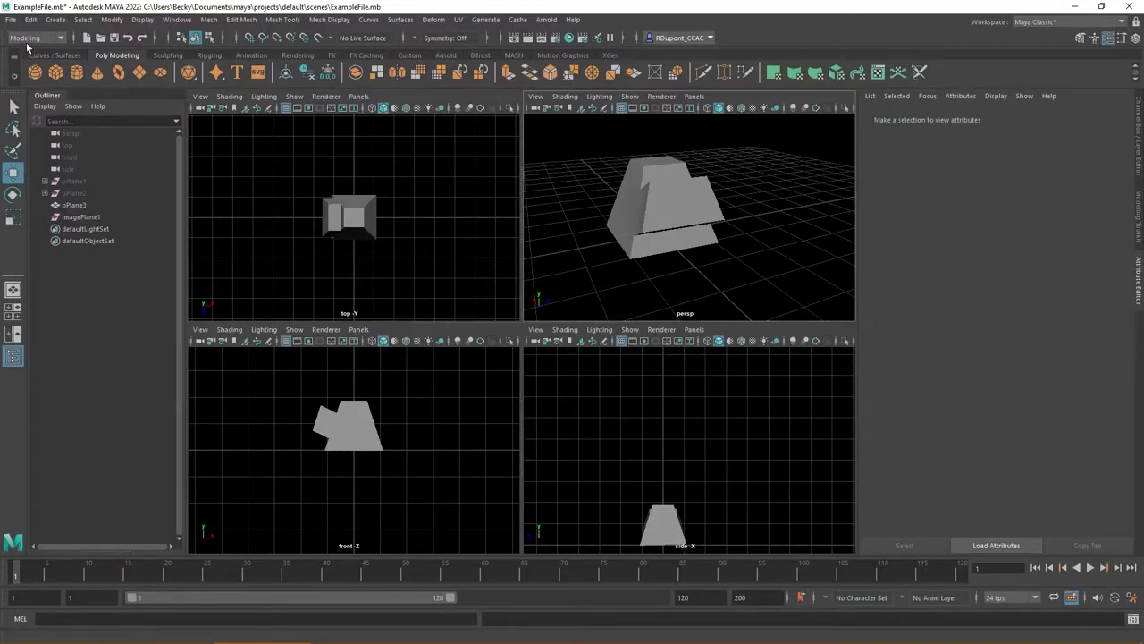
Start a new untitled scene, saving changes to ExampleFile.mb first.
left_click(11, 22)
left_click(36, 37)
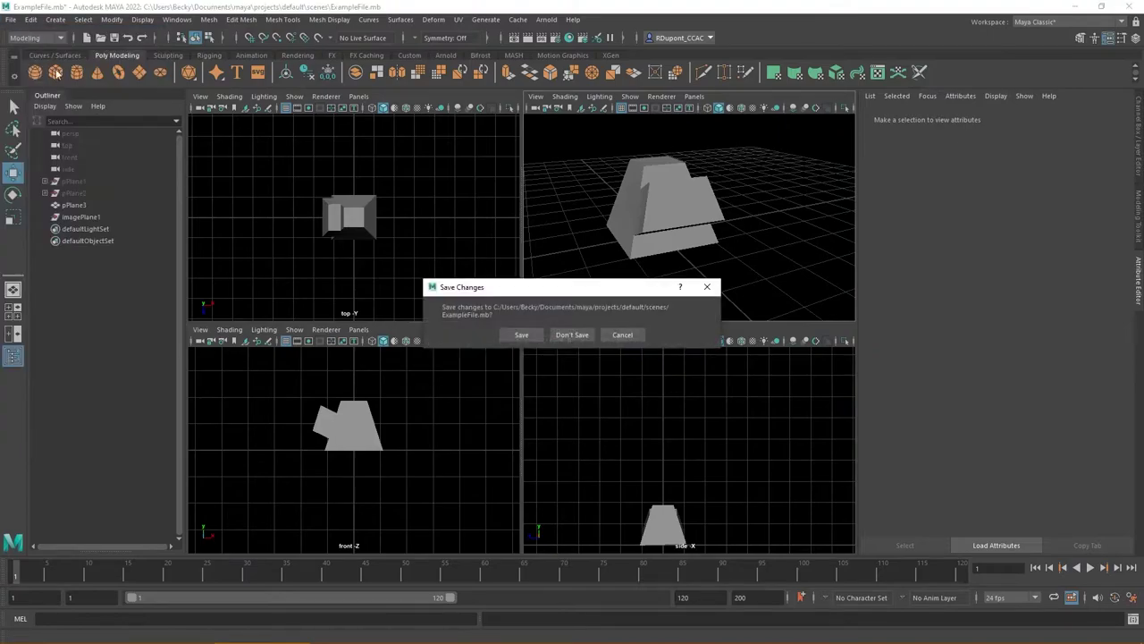
left_click(528, 335)
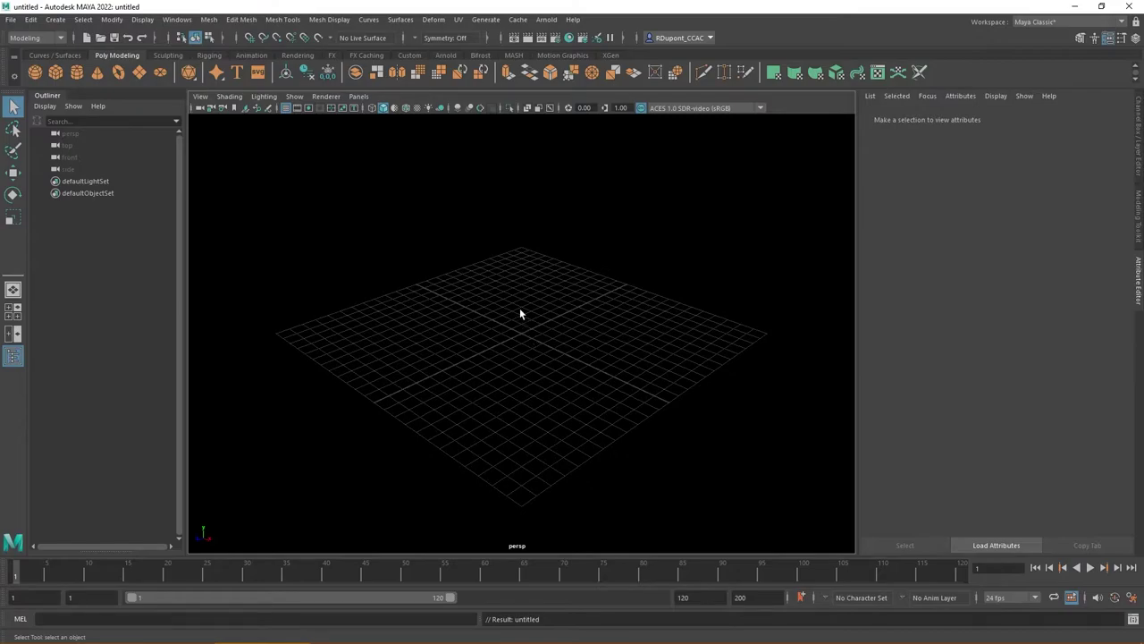
Minimize Maya and OBS, preview ref_Image_Example.jpg from the desktop in Photos, then close it.
left_click(1074, 7)
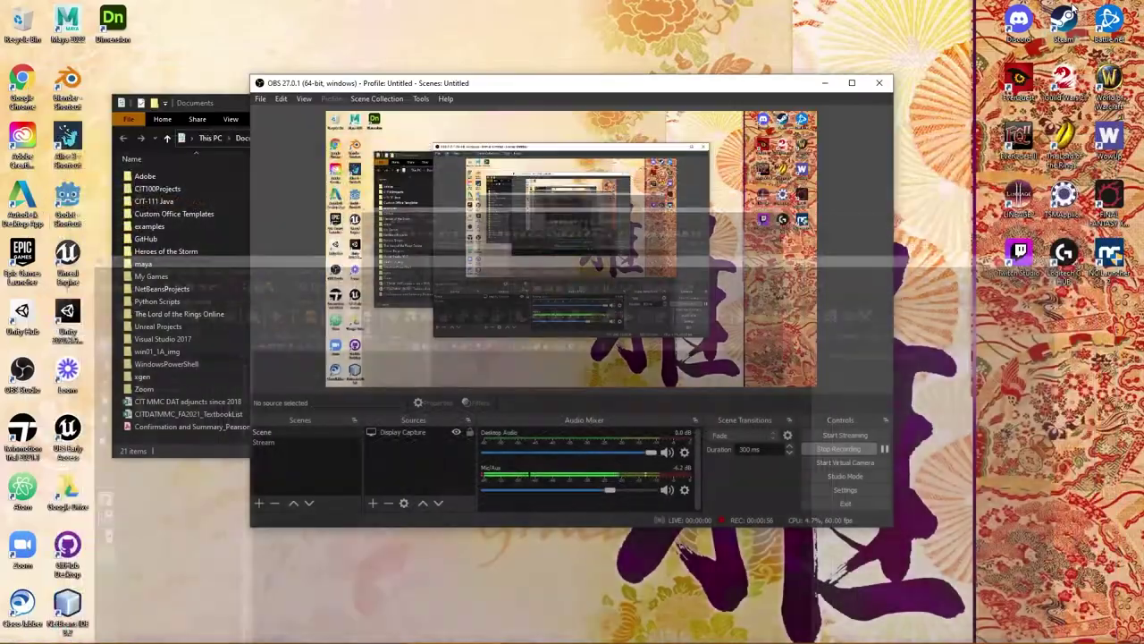
left_click(825, 82)
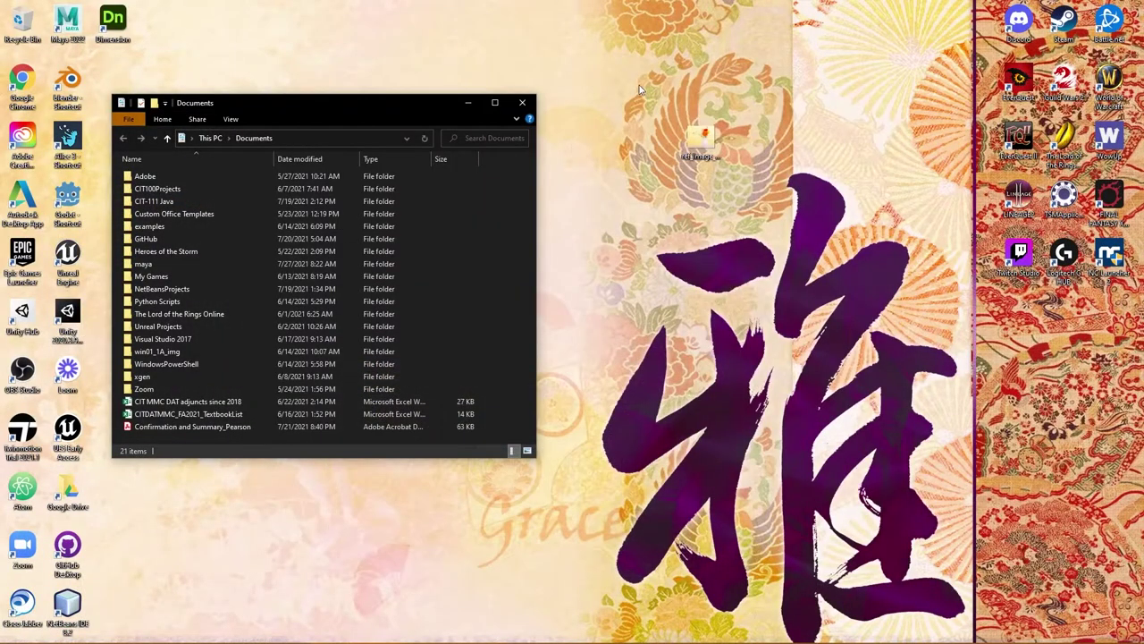
left_click(702, 135)
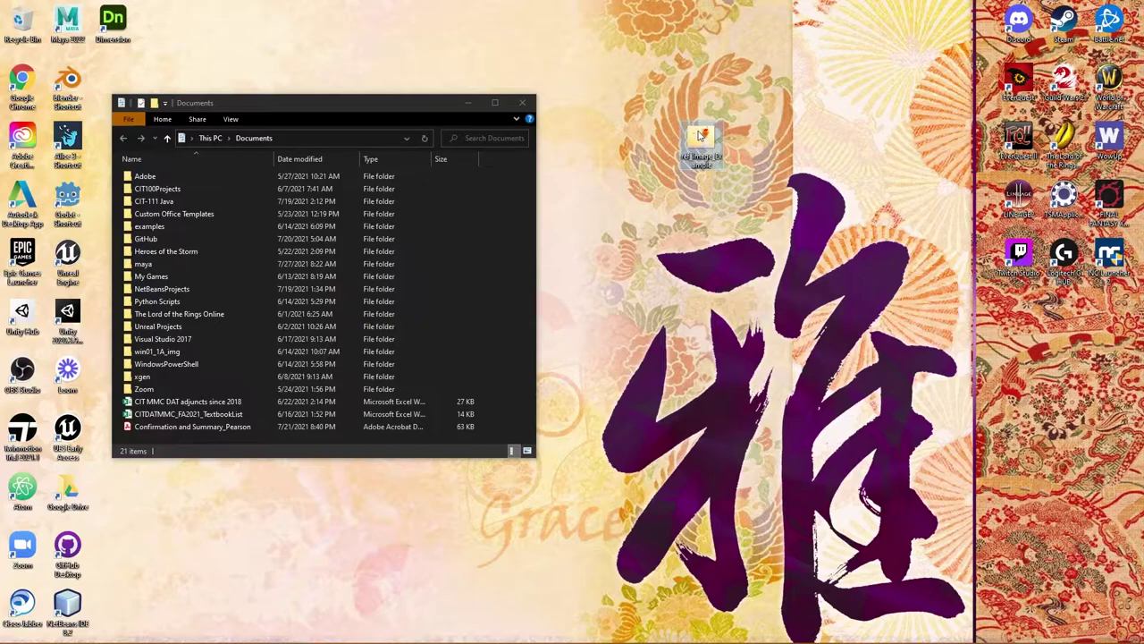
double_click(702, 134)
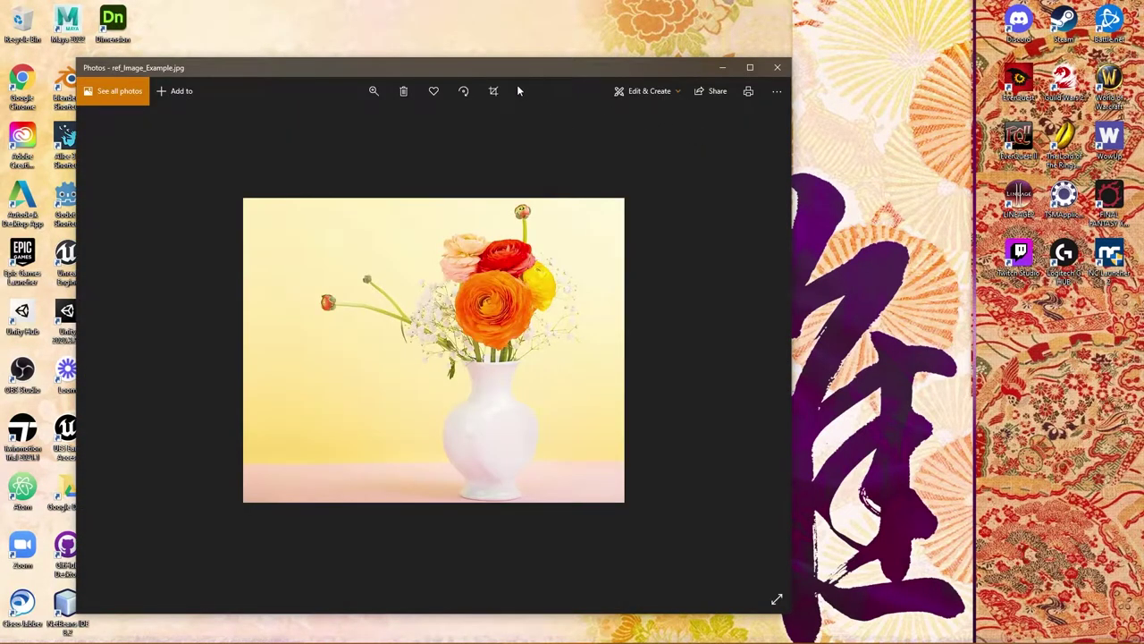
left_click_drag(510, 69, 774, 44)
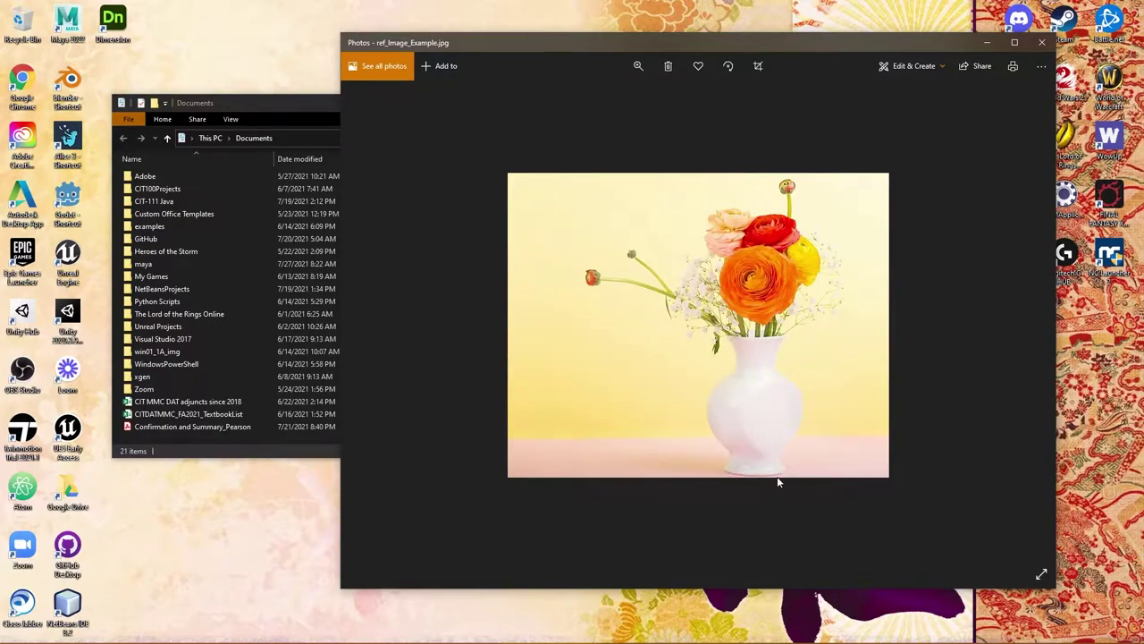
left_click(1036, 47)
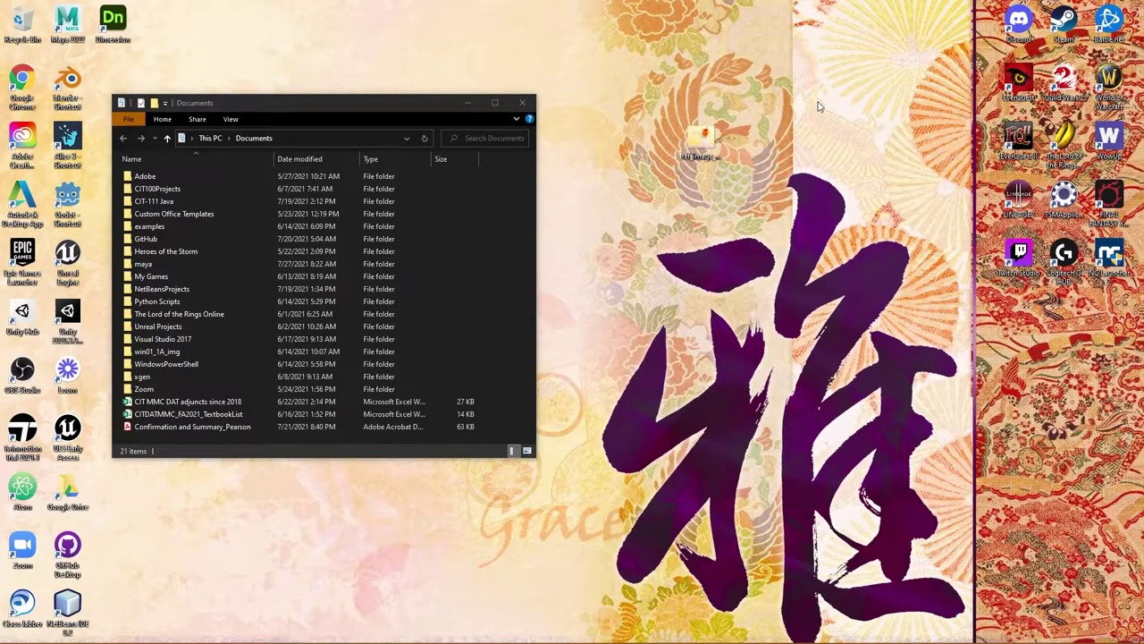
Open the maya > projects > default > sourceimages folder in File Explorer.
double_click(179, 263)
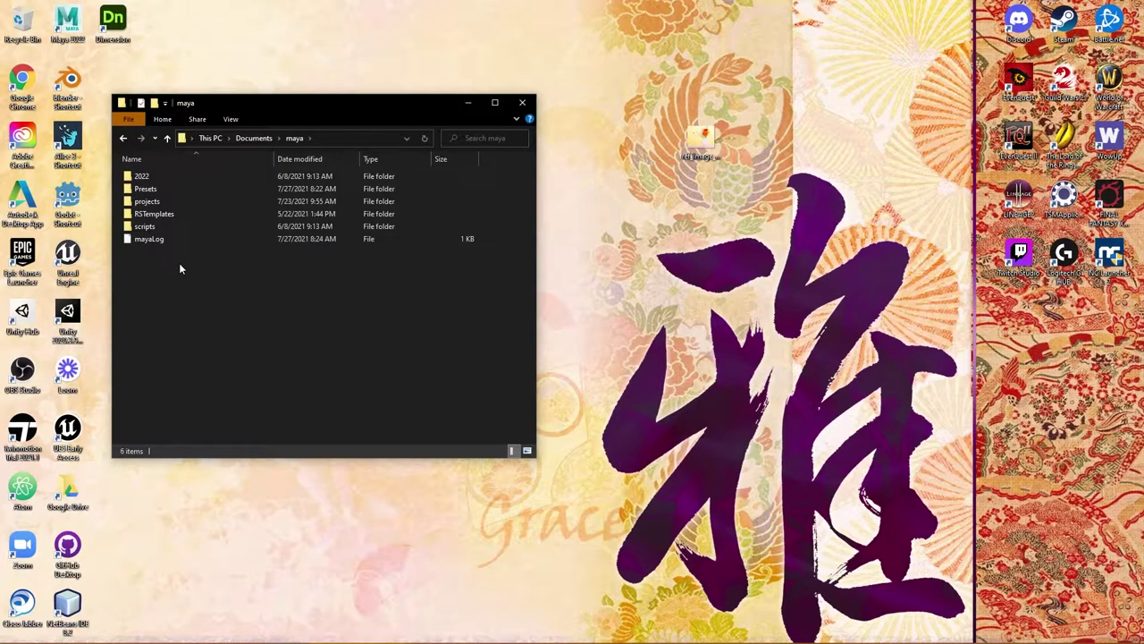
left_click(158, 203)
double_click(158, 203)
double_click(153, 178)
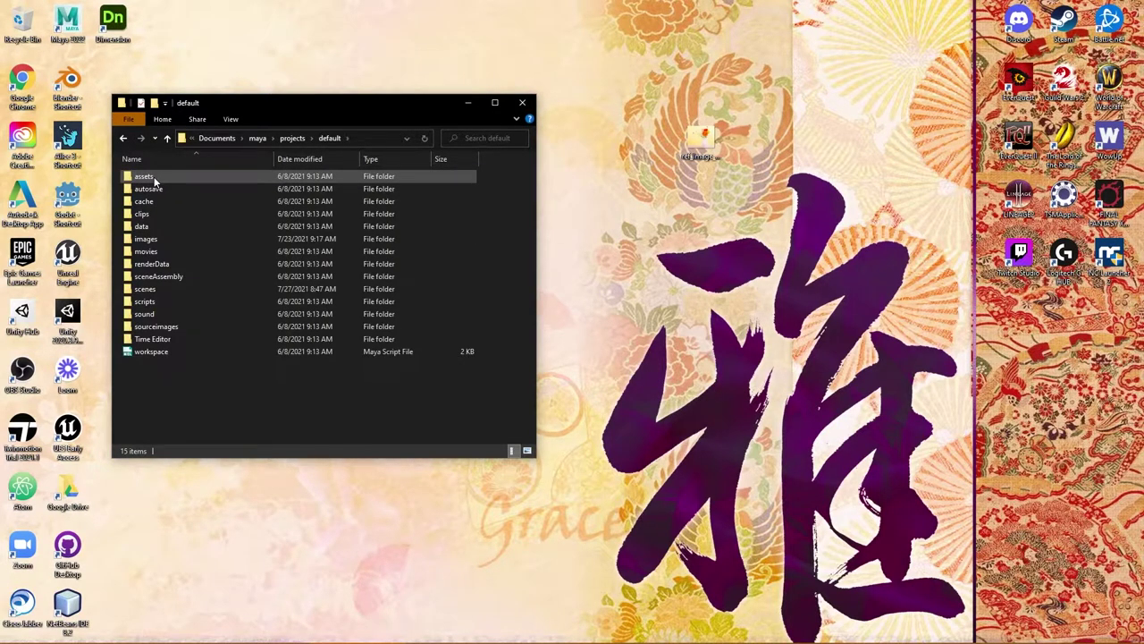
double_click(188, 328)
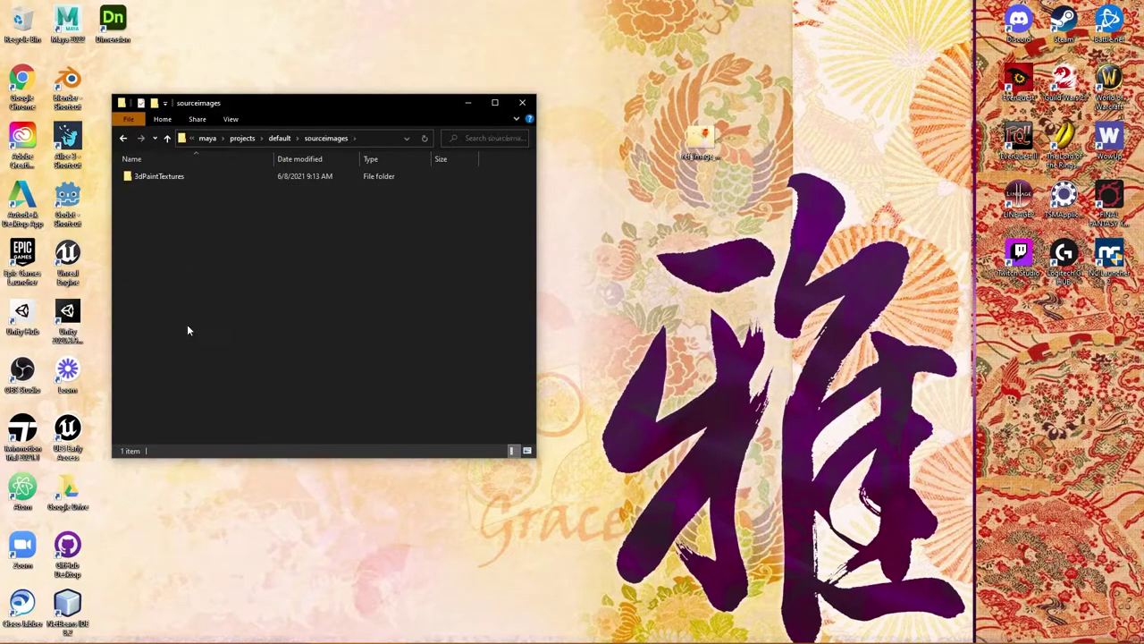
Move ref_Image_Example.jpg from the desktop into sourceimages and switch back to Maya.
left_click_drag(703, 143, 424, 253)
left_click(424, 253)
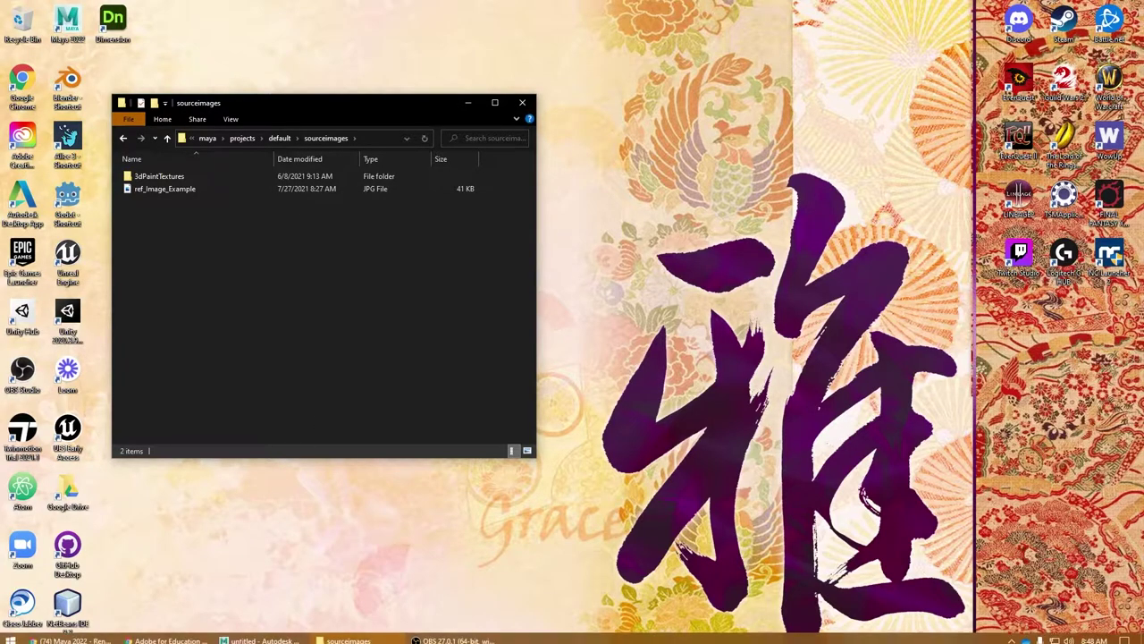
left_click(239, 636)
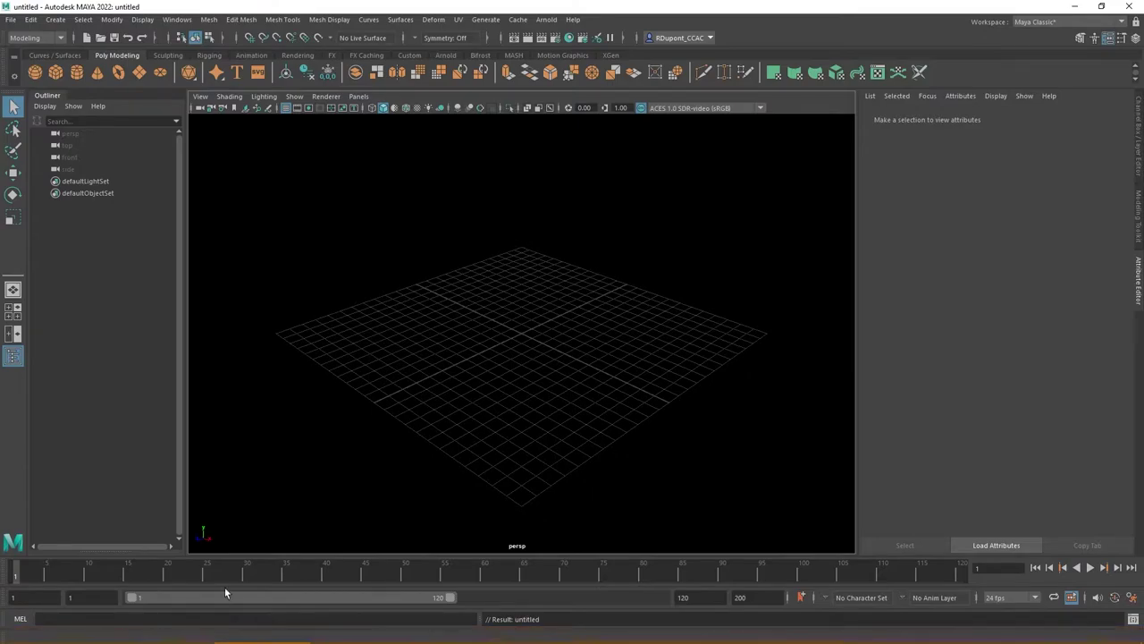
Open the Create menu in Maya's main menu bar.
left_click(53, 20)
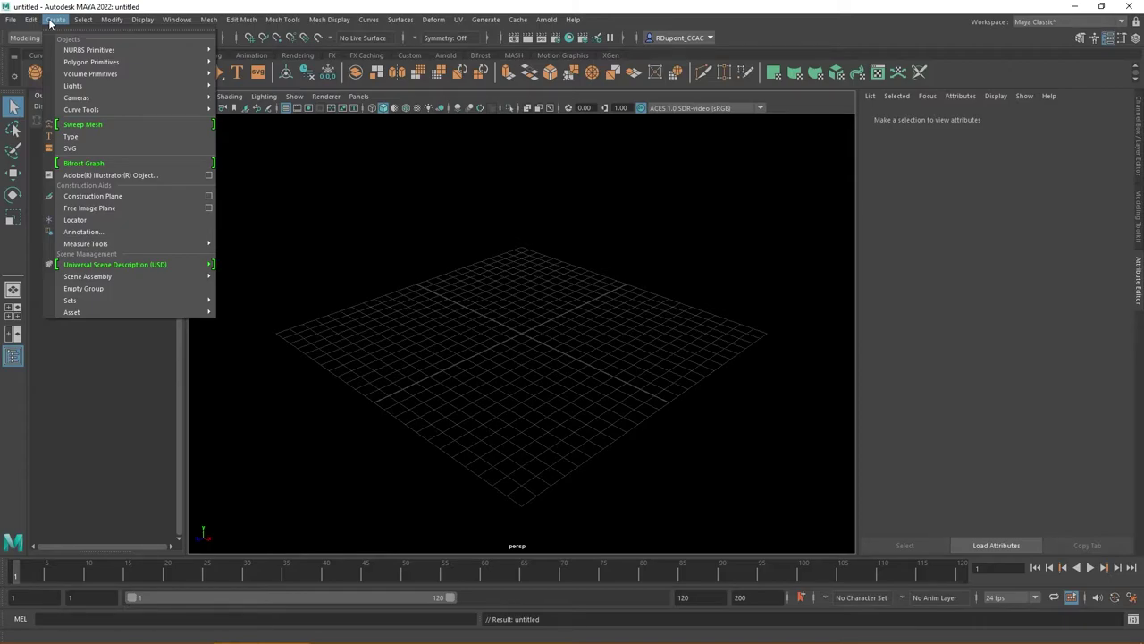
Choose Free Image Plane to add imagePlane1 to the scene.
left_click(90, 206)
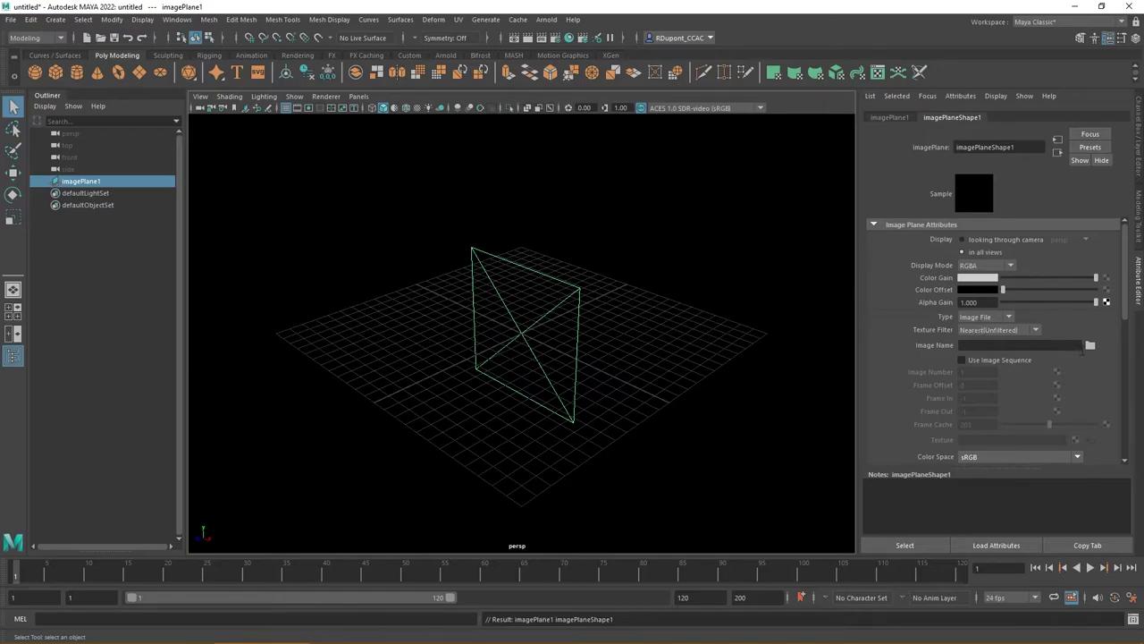
Load ref_Image_Example.jpg from the default project's sourceimages onto imagePlane1 and turn the view to face it.
left_click(1090, 346)
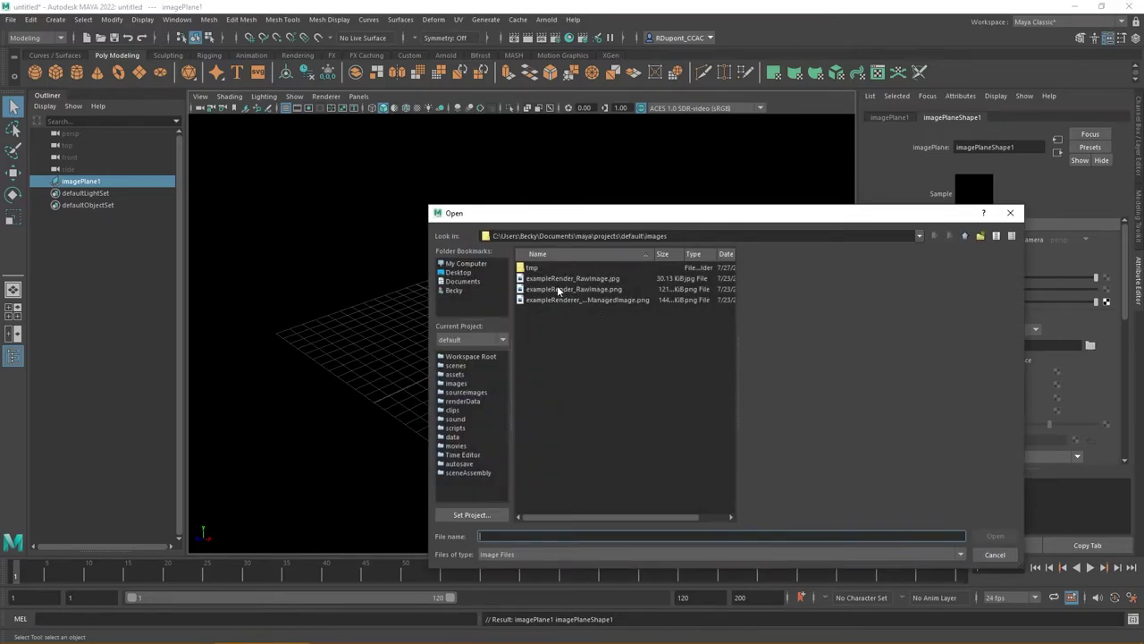
left_click(963, 236)
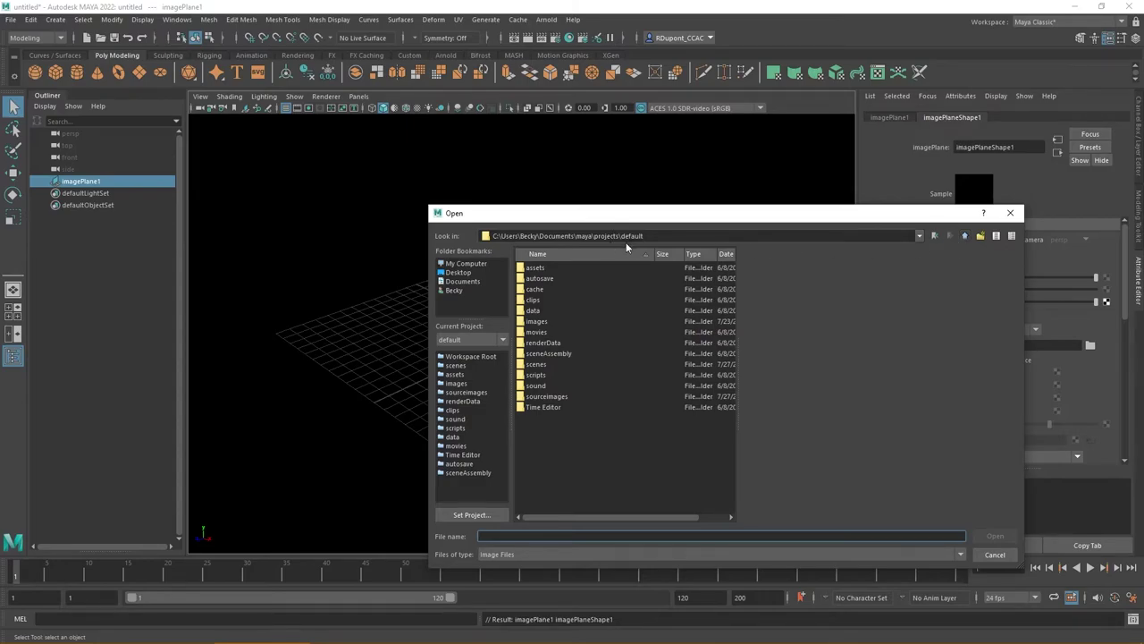
left_click(538, 400)
double_click(540, 398)
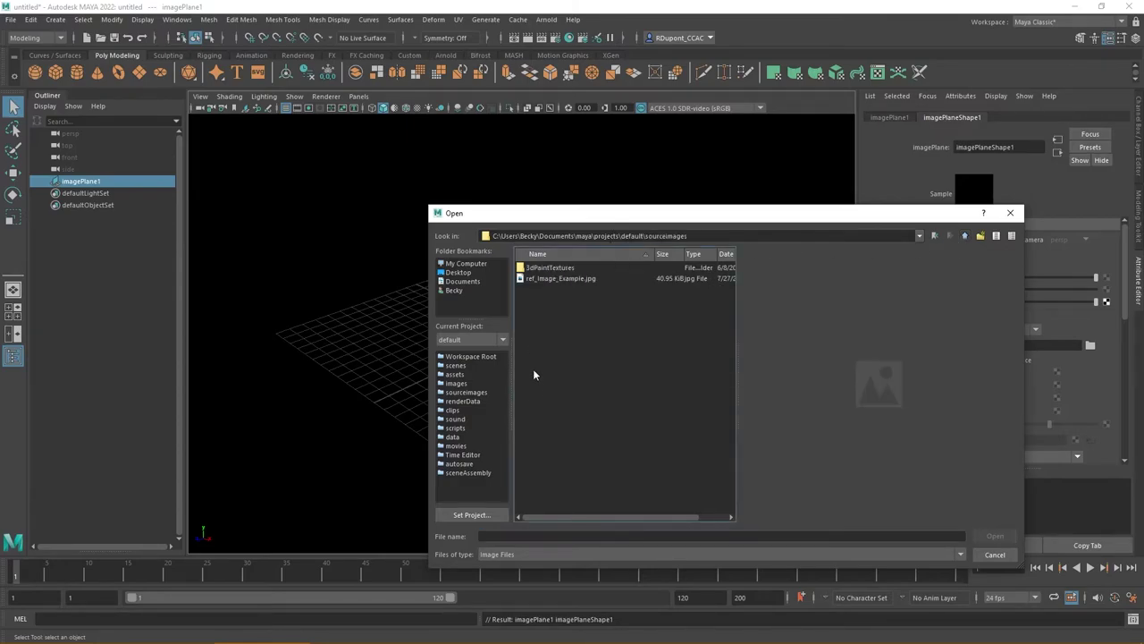
left_click(545, 280)
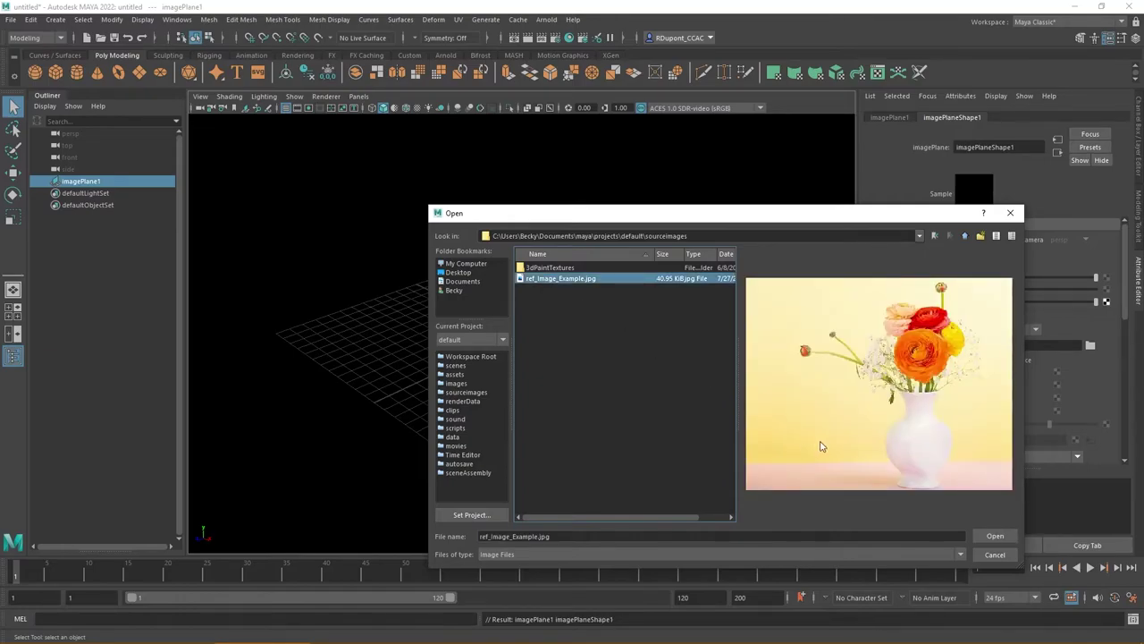
left_click(992, 536)
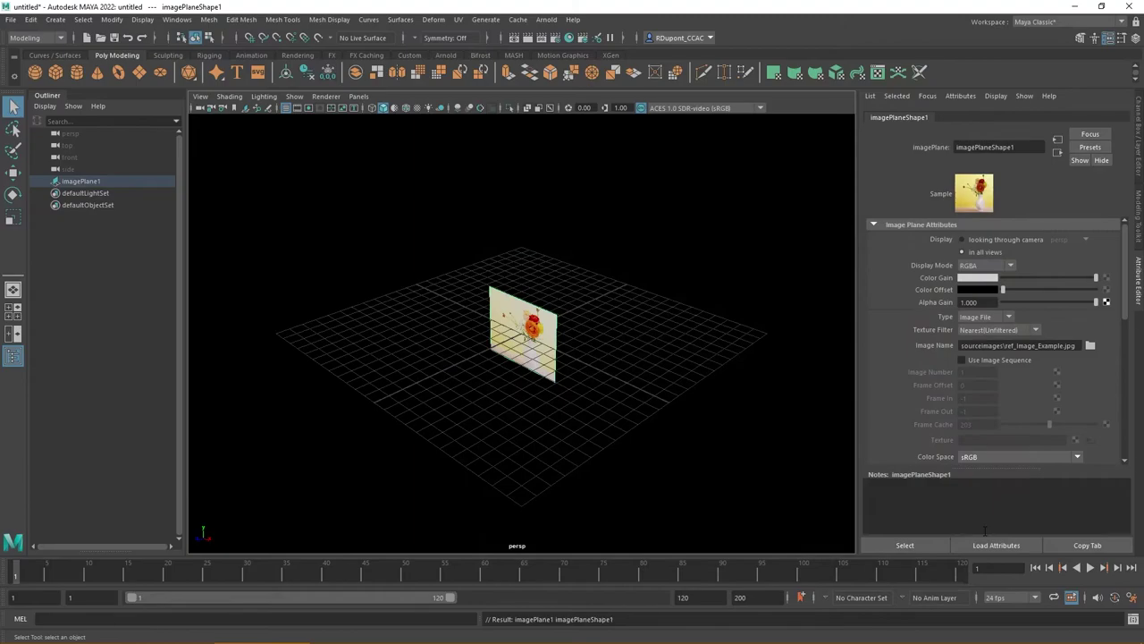
scroll(518, 364, "up", 3)
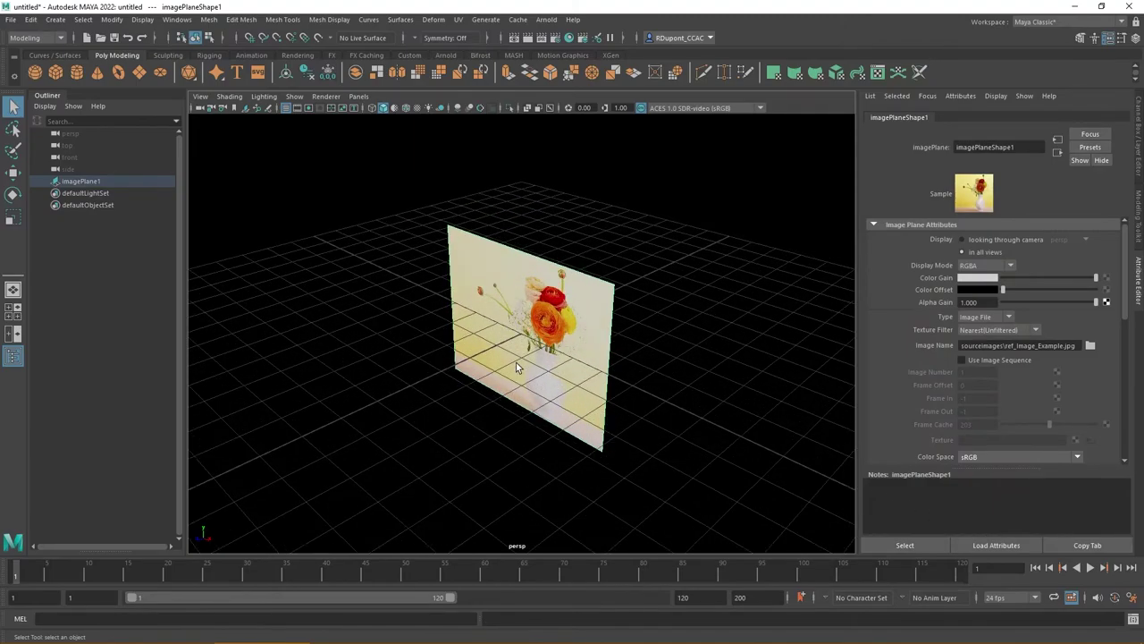
left_click_drag(517, 362, 590, 327, "alt")
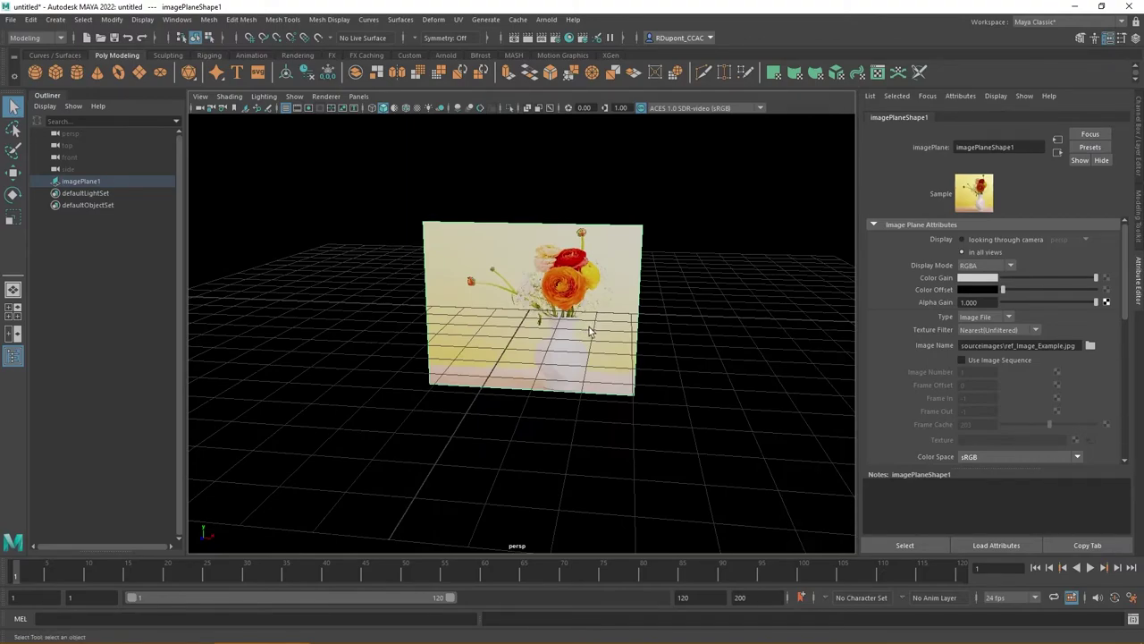
Select imagePlane1 and scale it up uniformly by about 1.083.
left_click(581, 288)
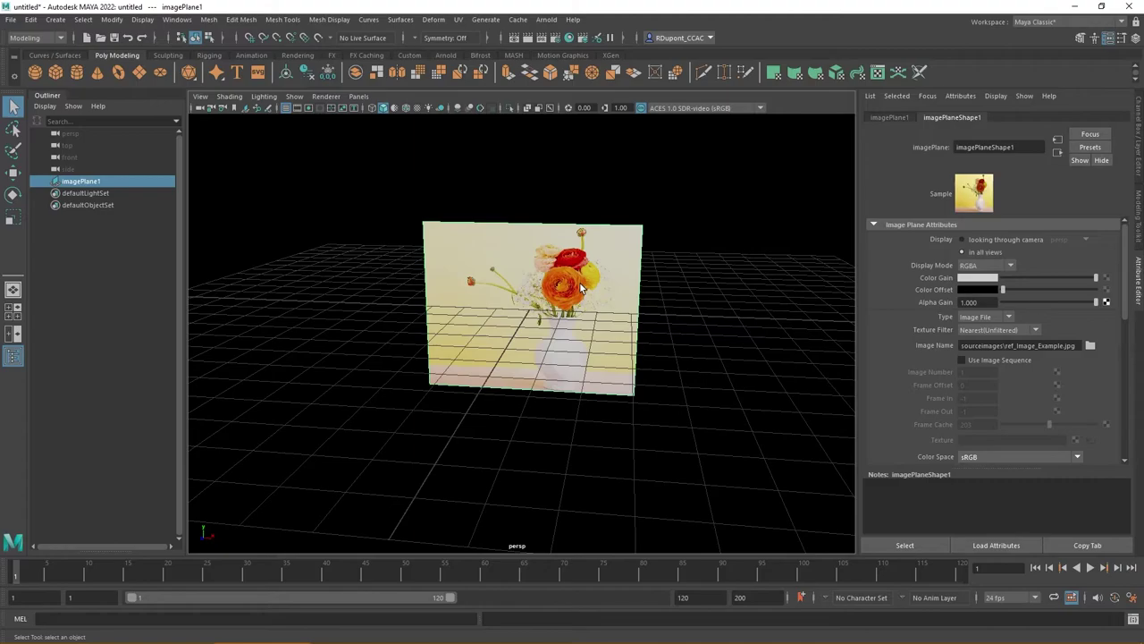
key("w")
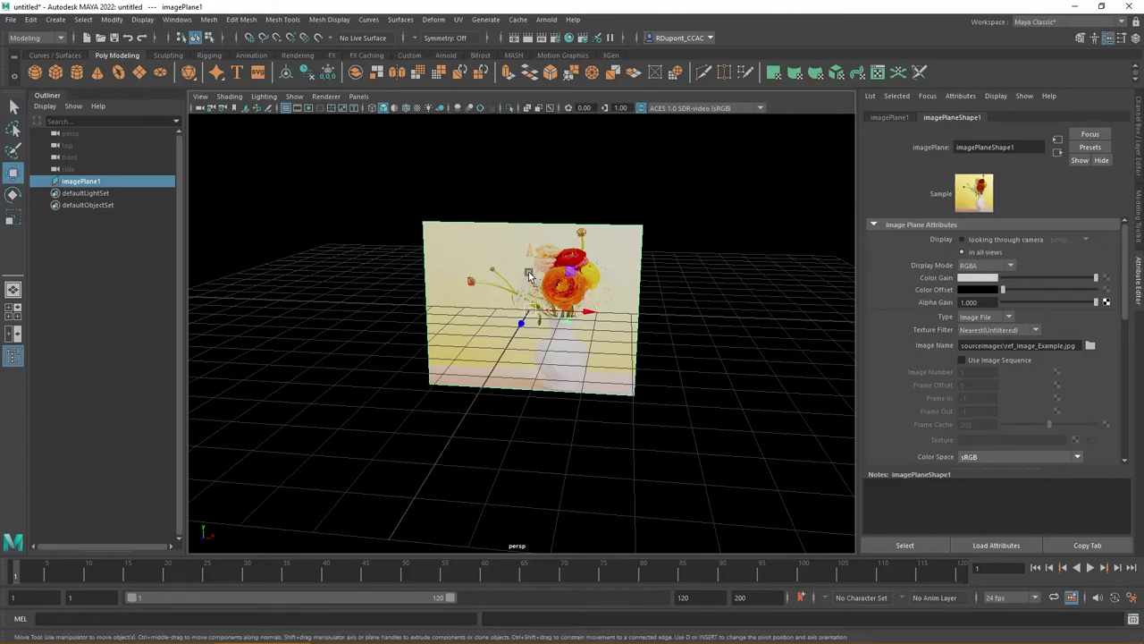
key("e")
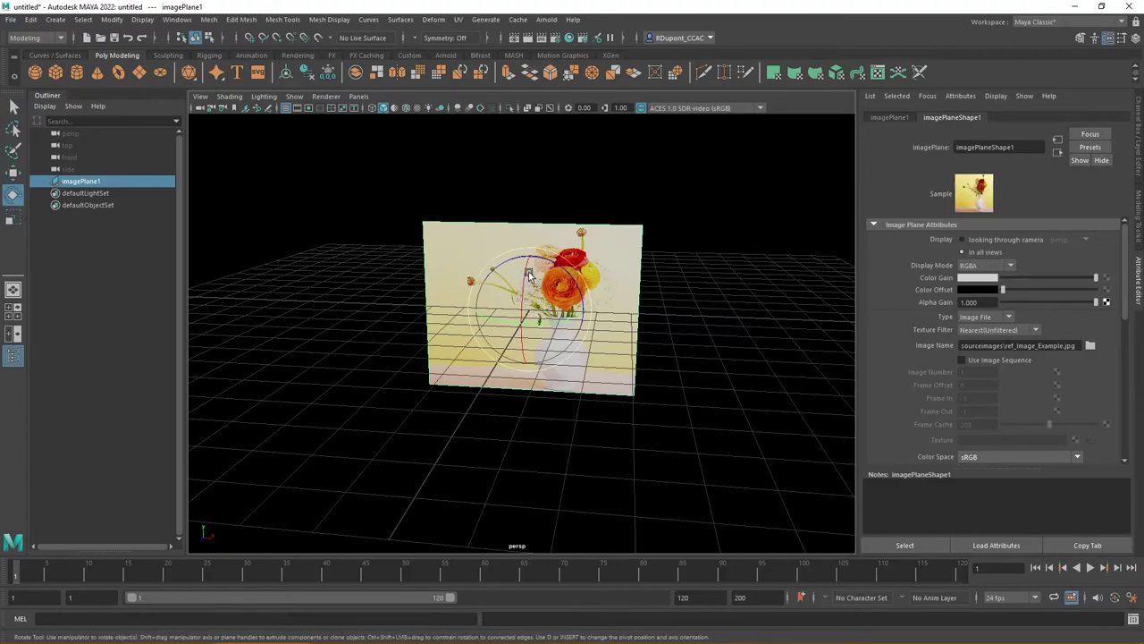
key("r")
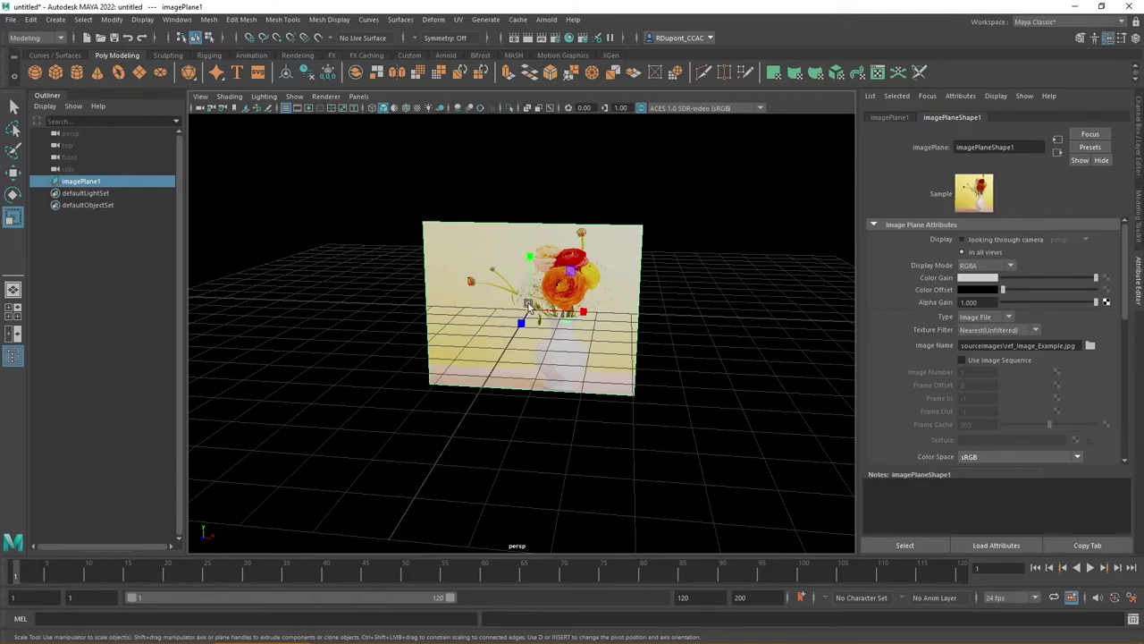
left_click_drag(528, 306, 539, 301)
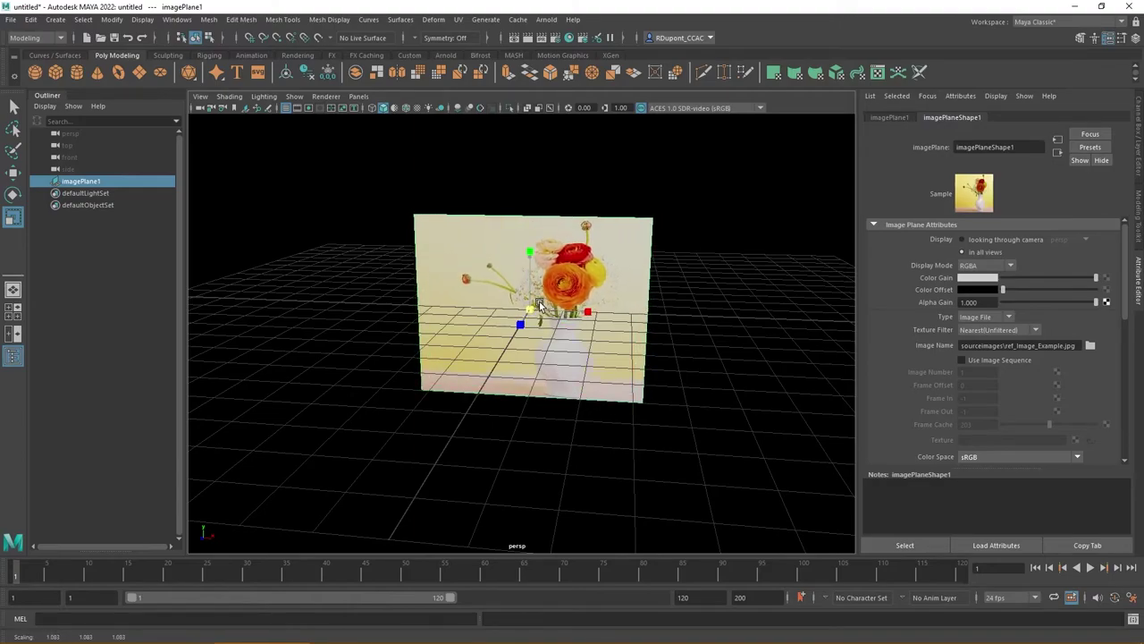
Raise the image plane along Y so its bottom edge sits on the grid.
key("w")
left_click_drag(526, 258, 534, 161)
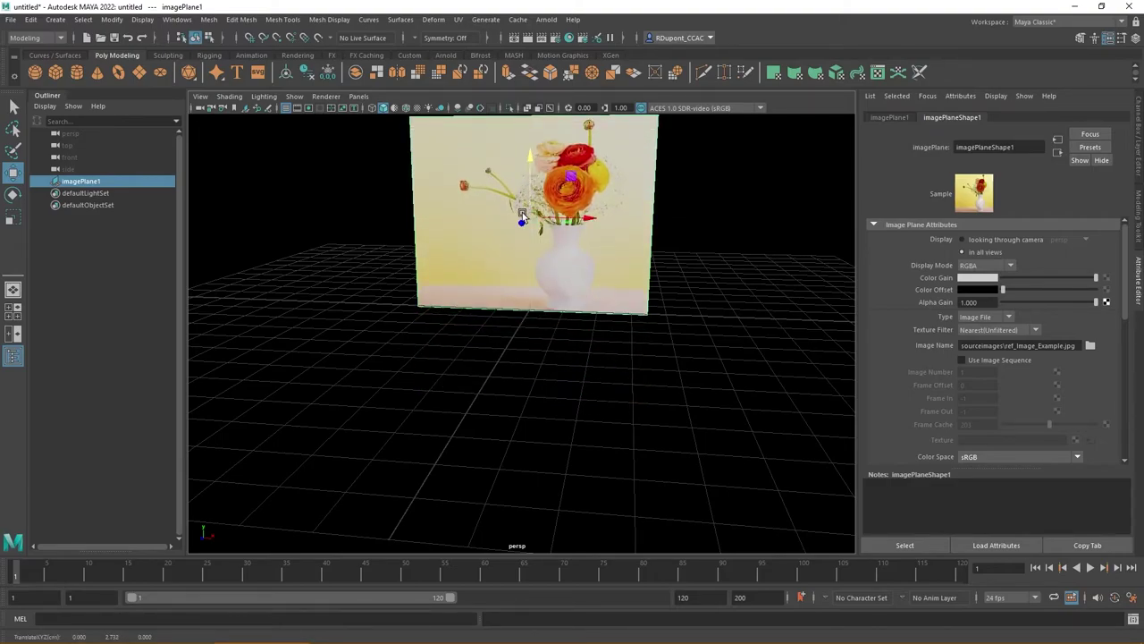
scroll(503, 223, "up", 3)
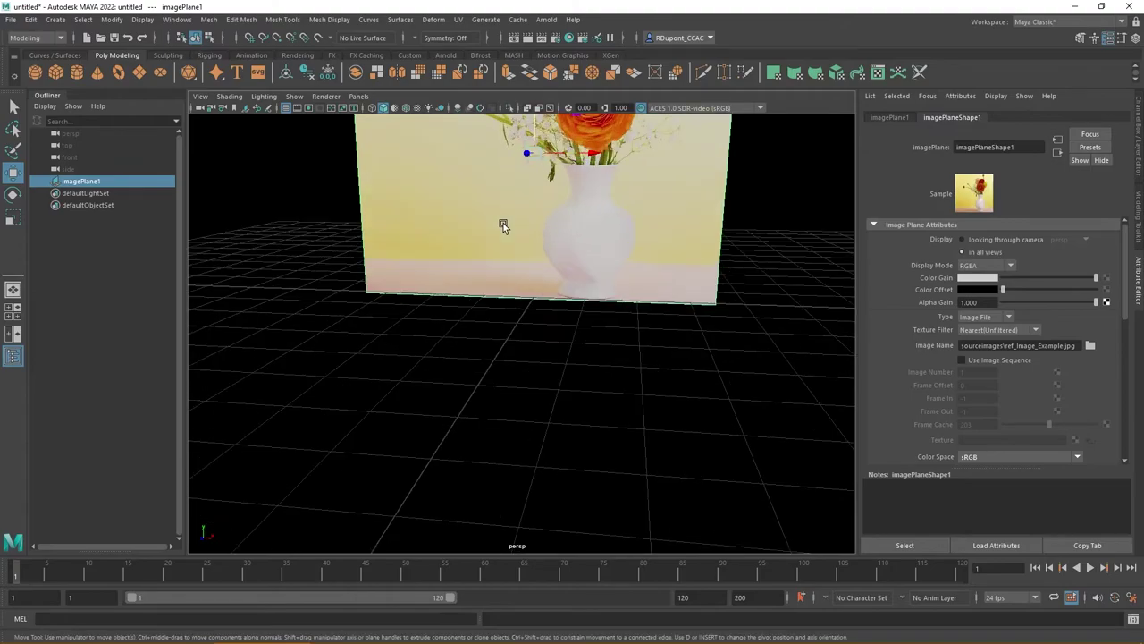
left_click_drag(503, 222, 483, 347, "alt")
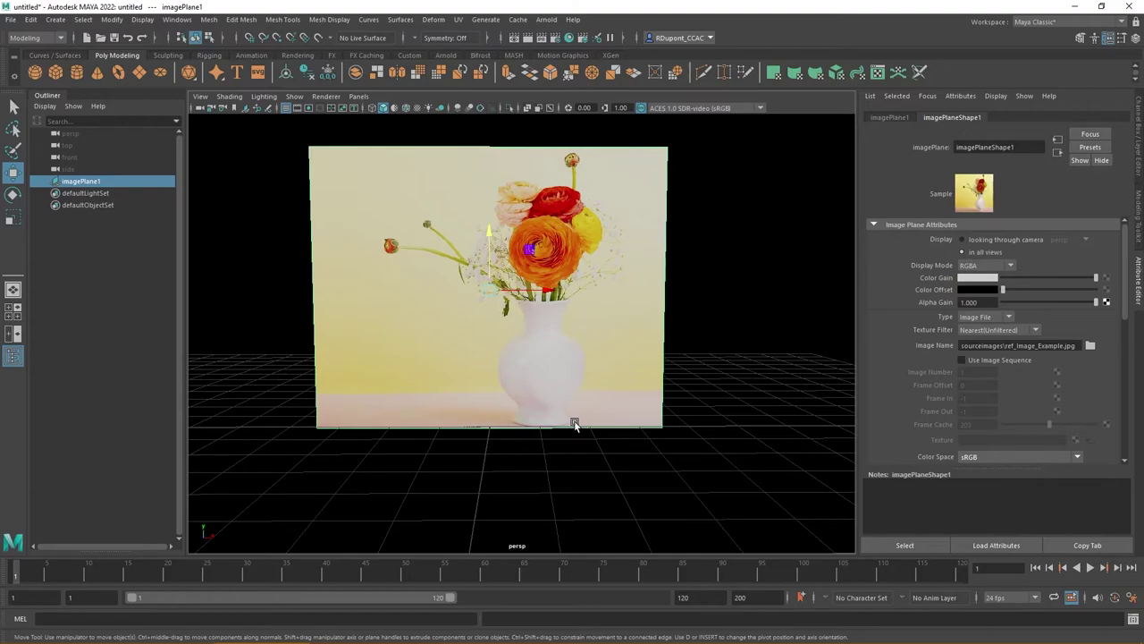
Render the persp frame with Maya Software in Render View, getting an all-black 960 x 540 image.
left_click(515, 39)
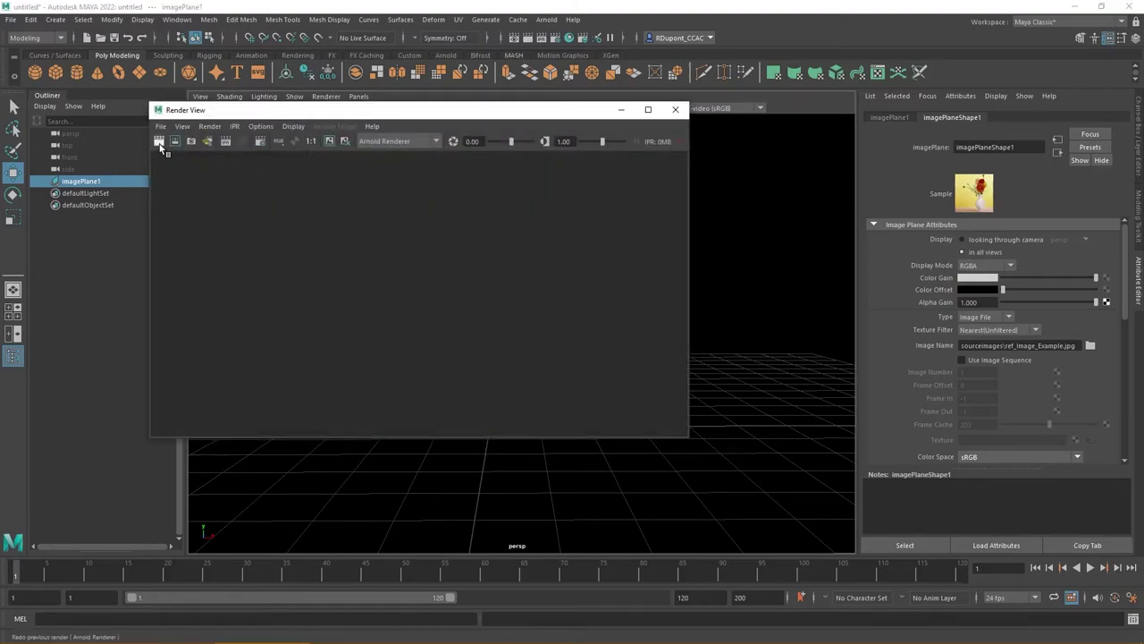
left_click(384, 141)
left_click(386, 156)
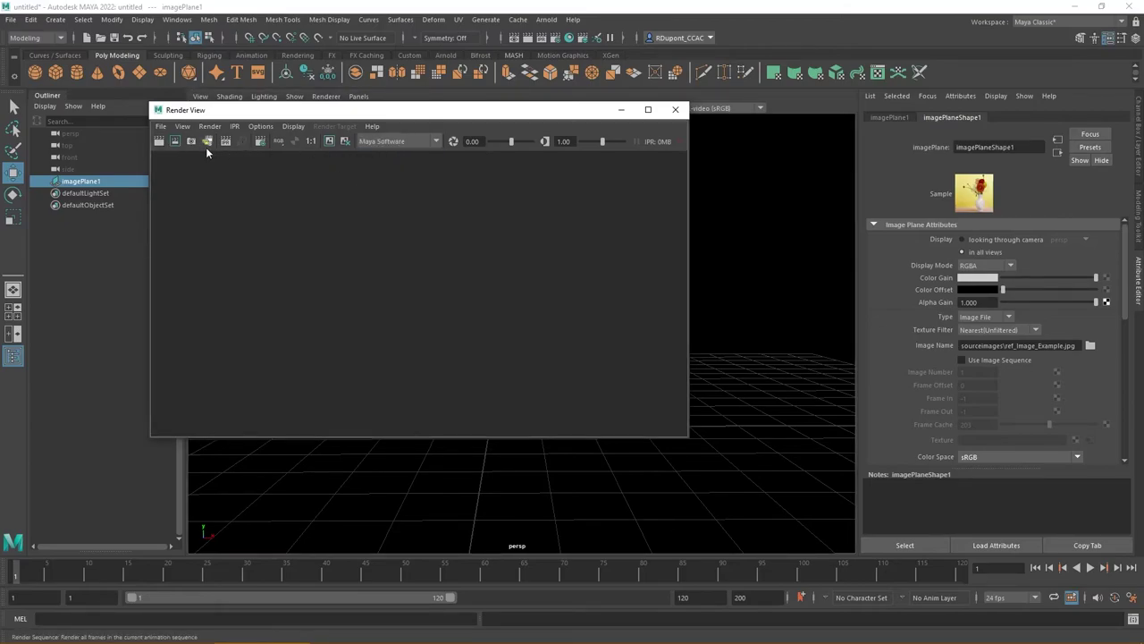
left_click(159, 142)
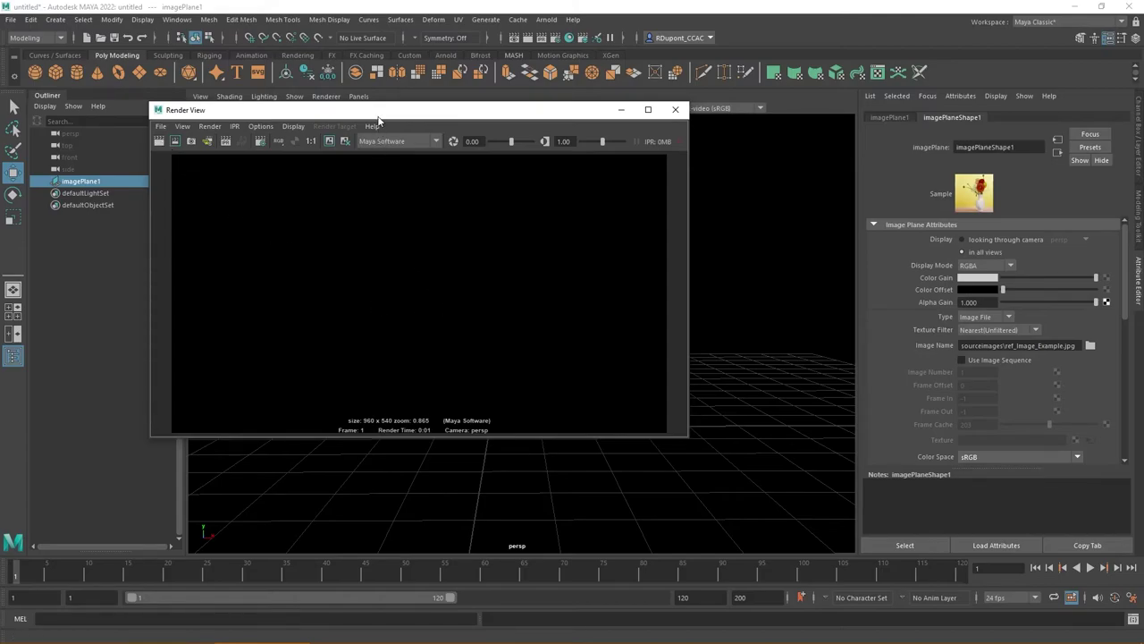
left_click_drag(378, 120, 769, 147)
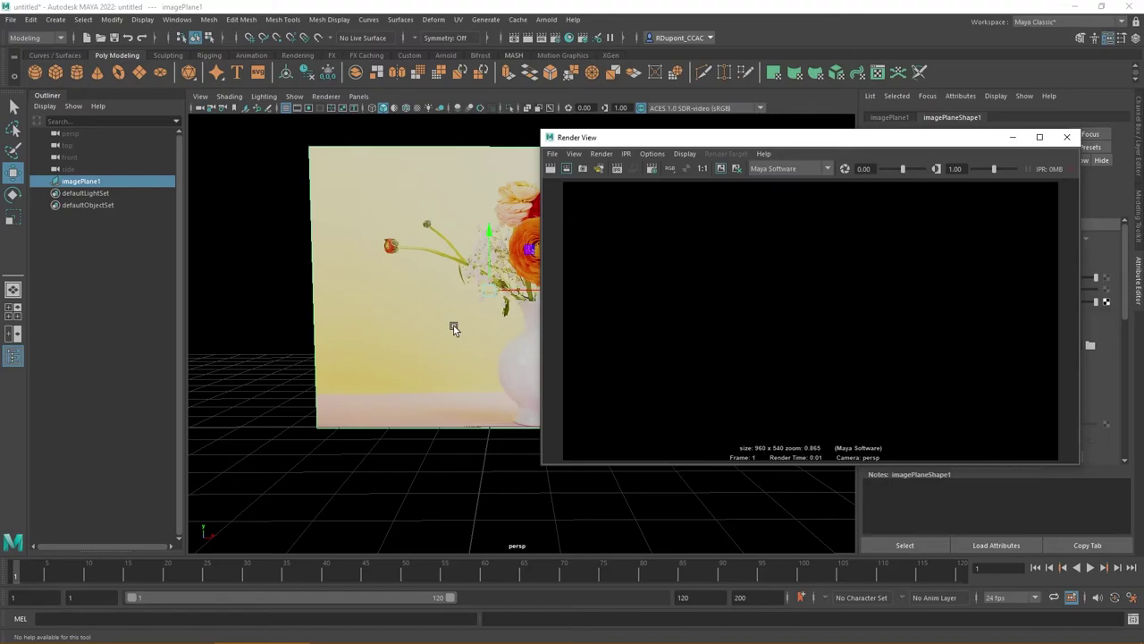
Close Render View, then hide and unhide imagePlane1 with H.
left_click(1066, 137)
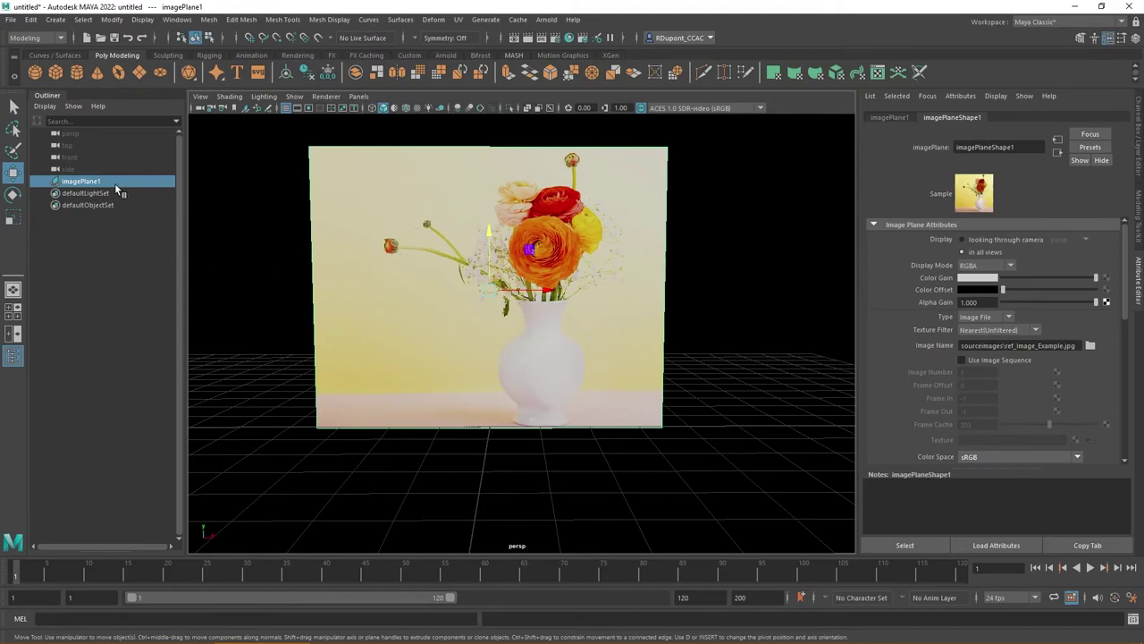
key("h")
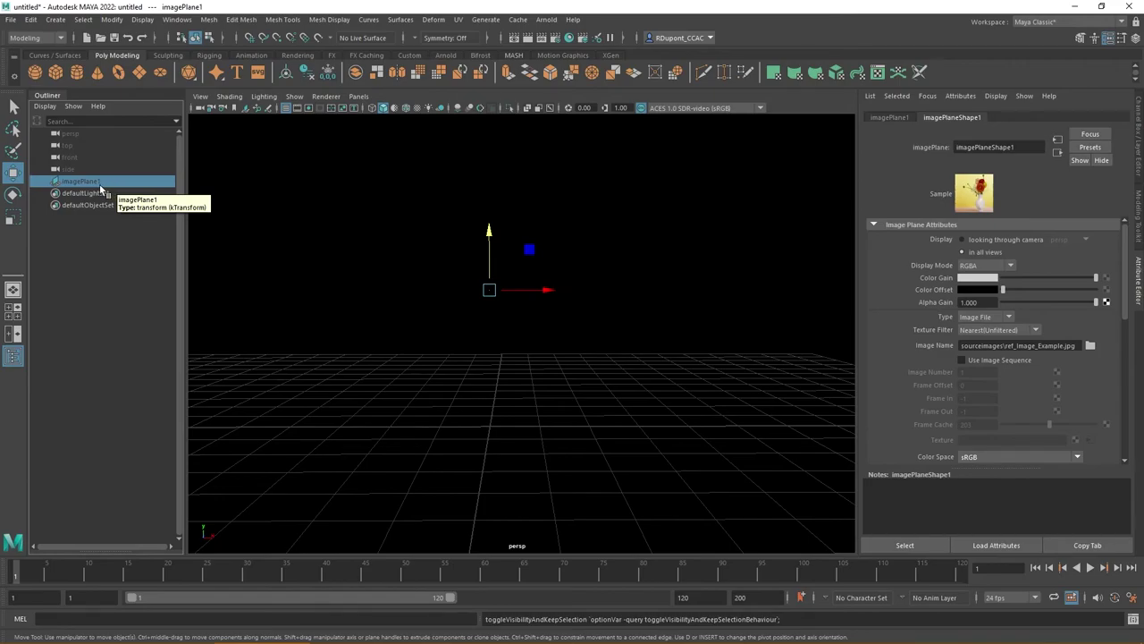
key("h")
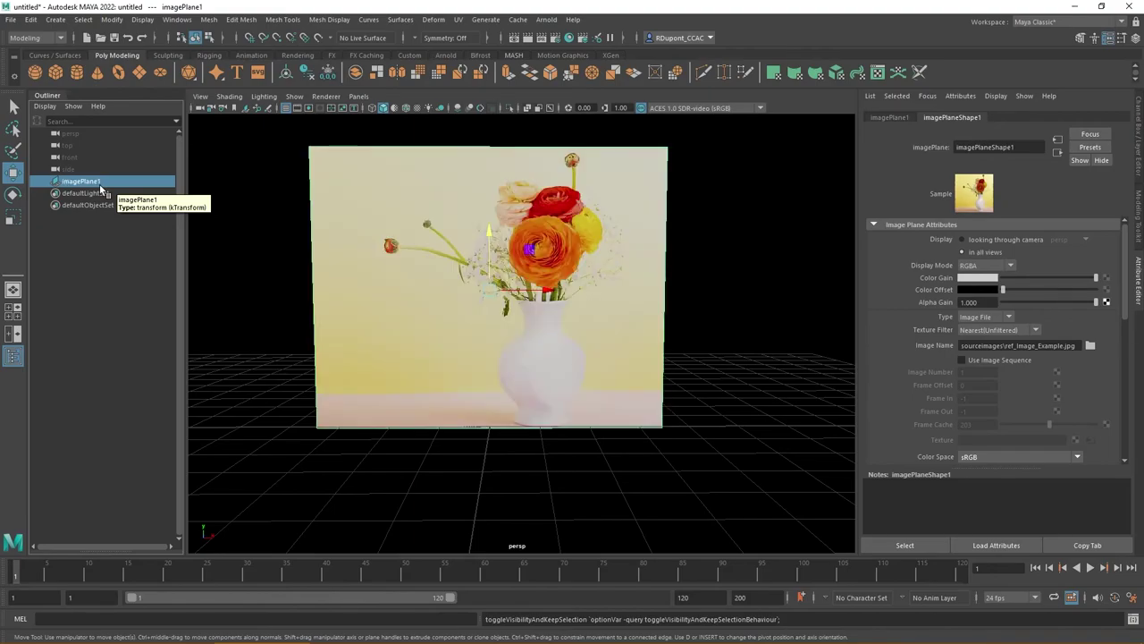